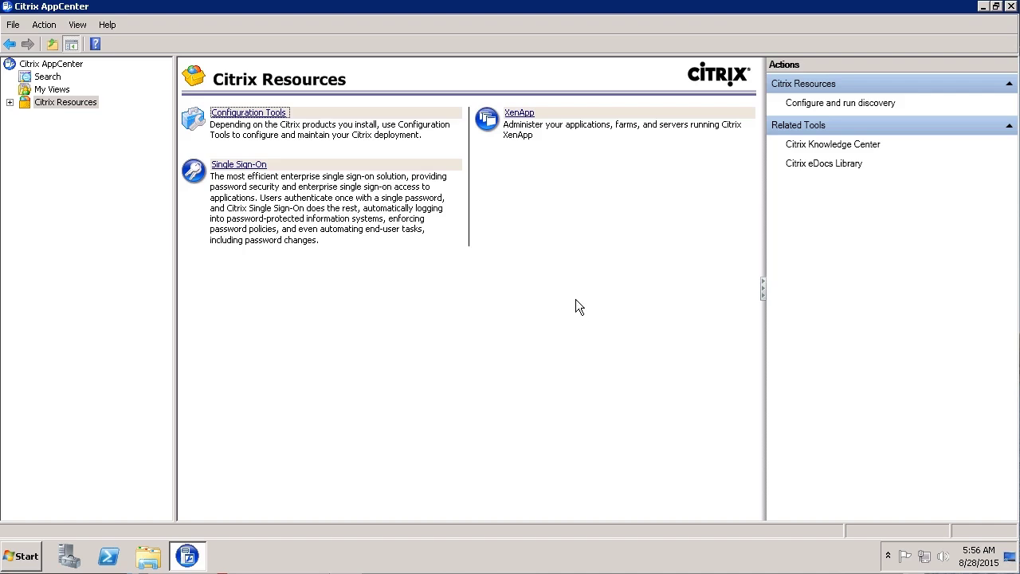
- Expand the Citrix Resources tree through Configuration Tools and XenApp down to the nodes under XenApp_Farm
click(11, 102)
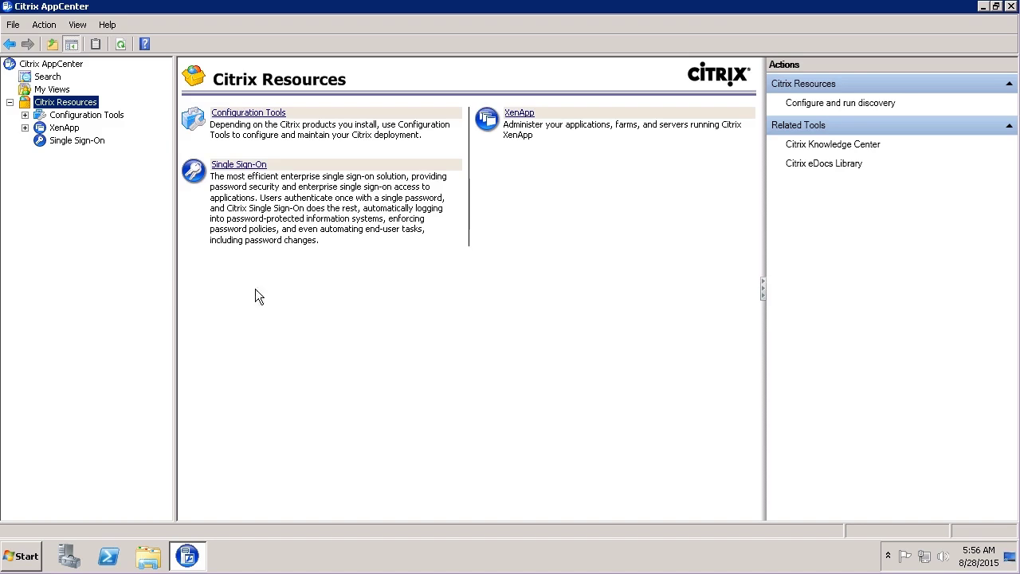
click(24, 115)
click(70, 117)
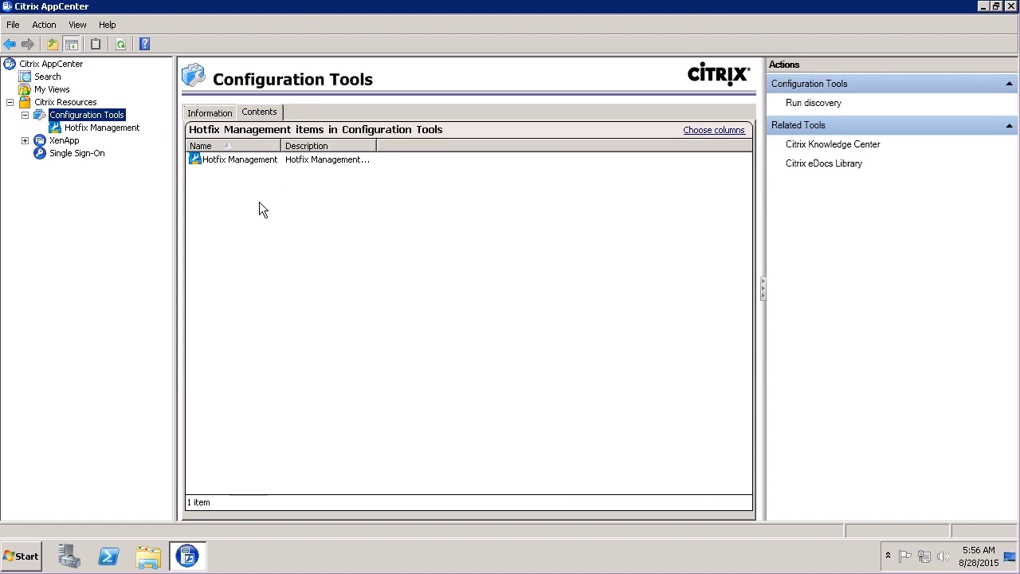
click(64, 141)
click(24, 141)
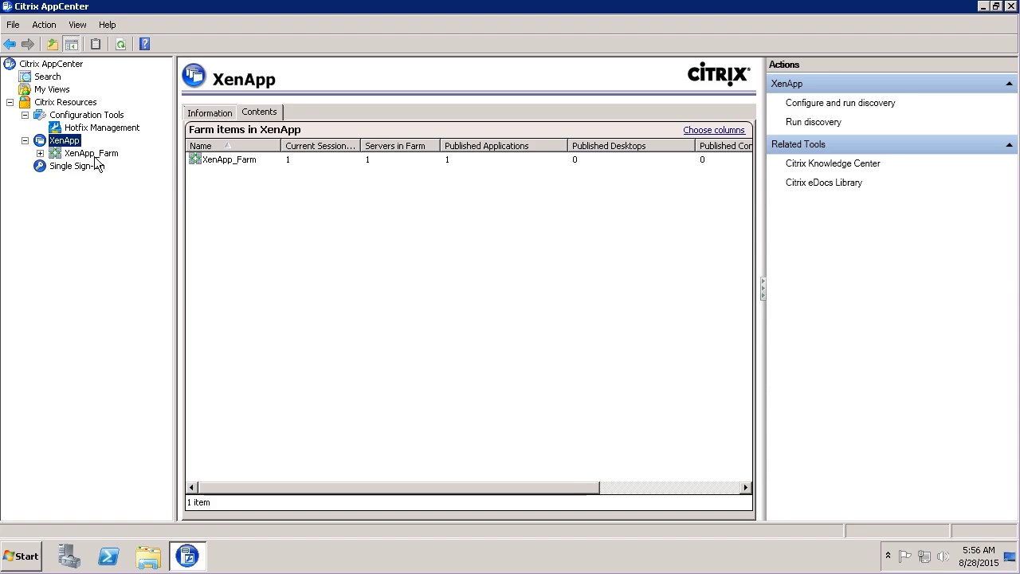
click(40, 153)
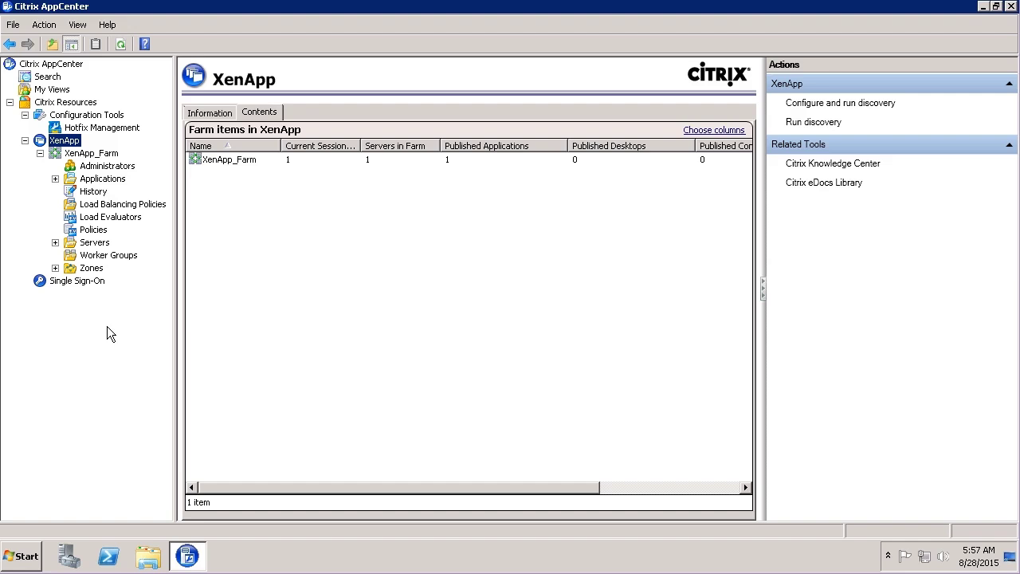
- Examine the contents and information of the farm's Applications folder
click(100, 181)
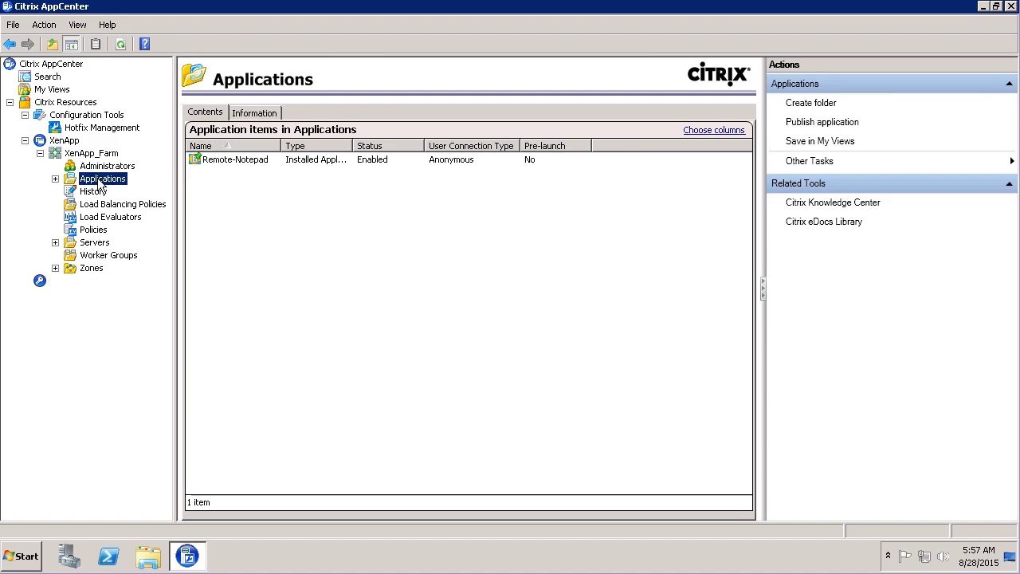
click(55, 178)
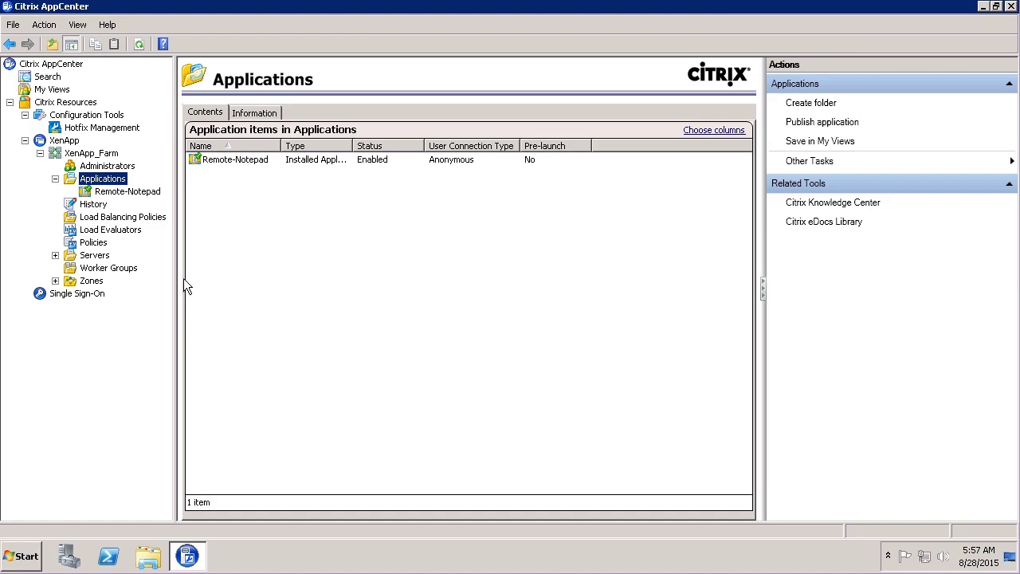
click(205, 118)
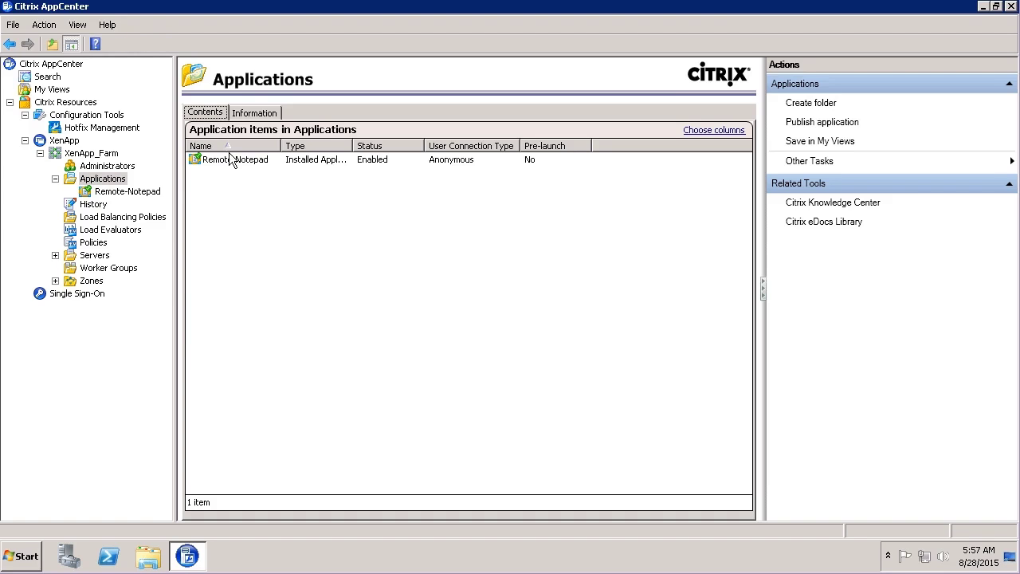
click(262, 113)
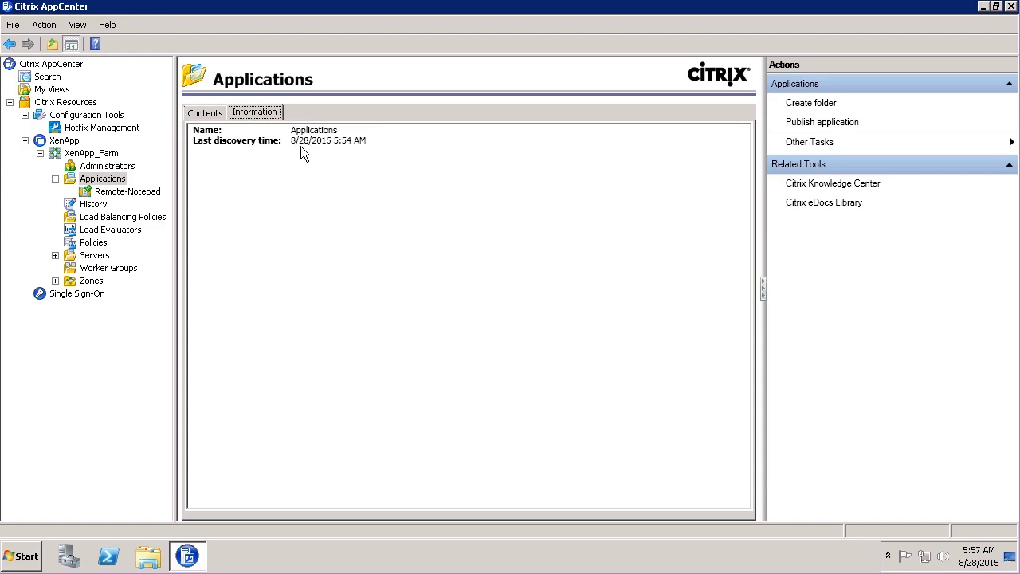
click(205, 116)
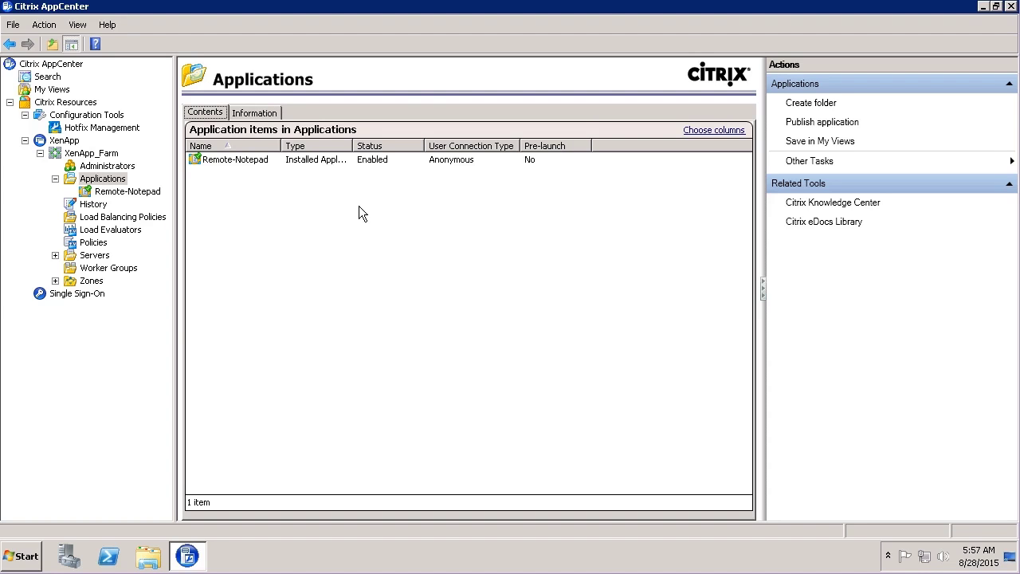
- Start publishing a new application in the Applications folder and proceed past the wizard's welcome page
right_click(102, 182)
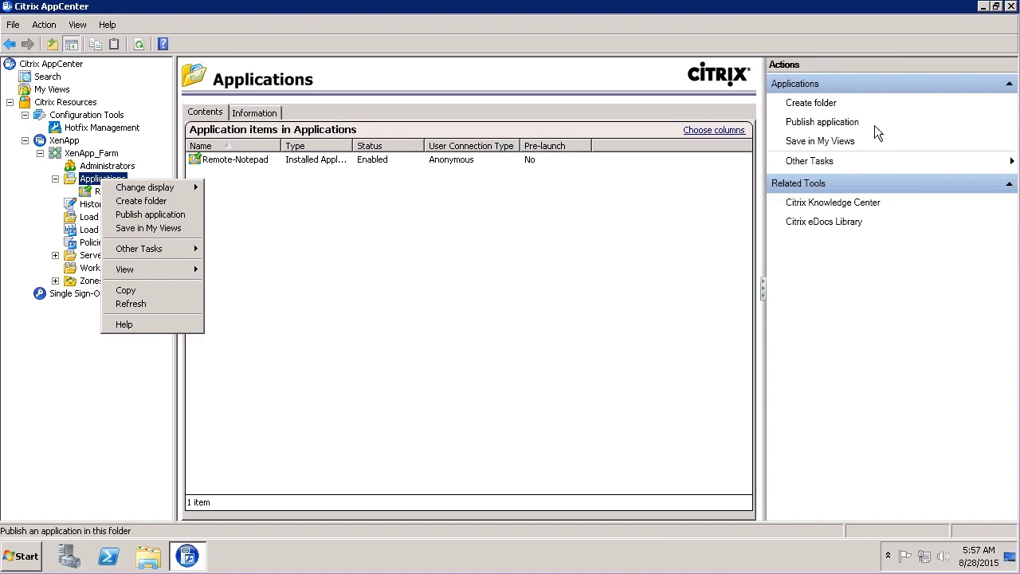
click(137, 217)
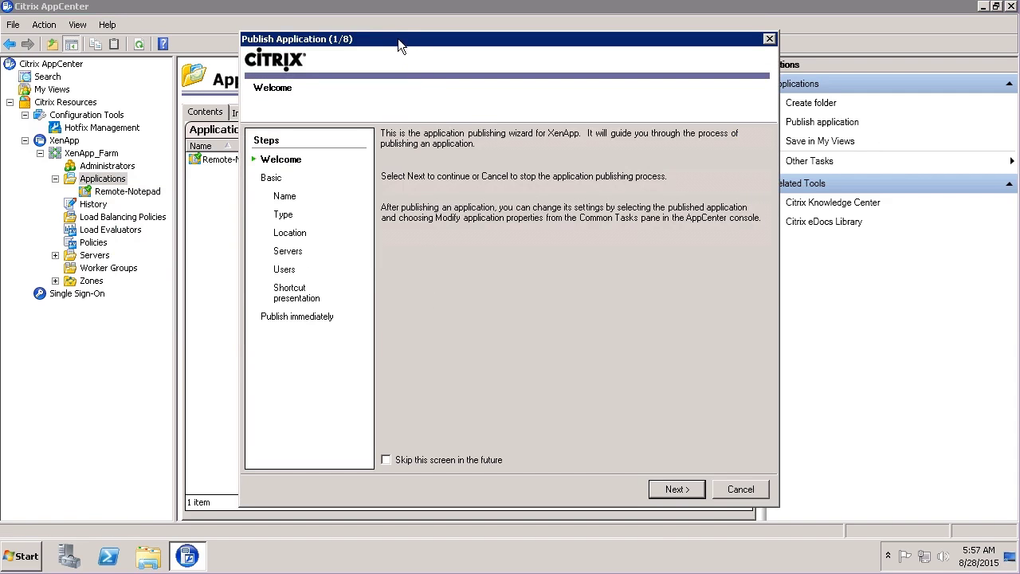
drag(398, 38, 351, 26)
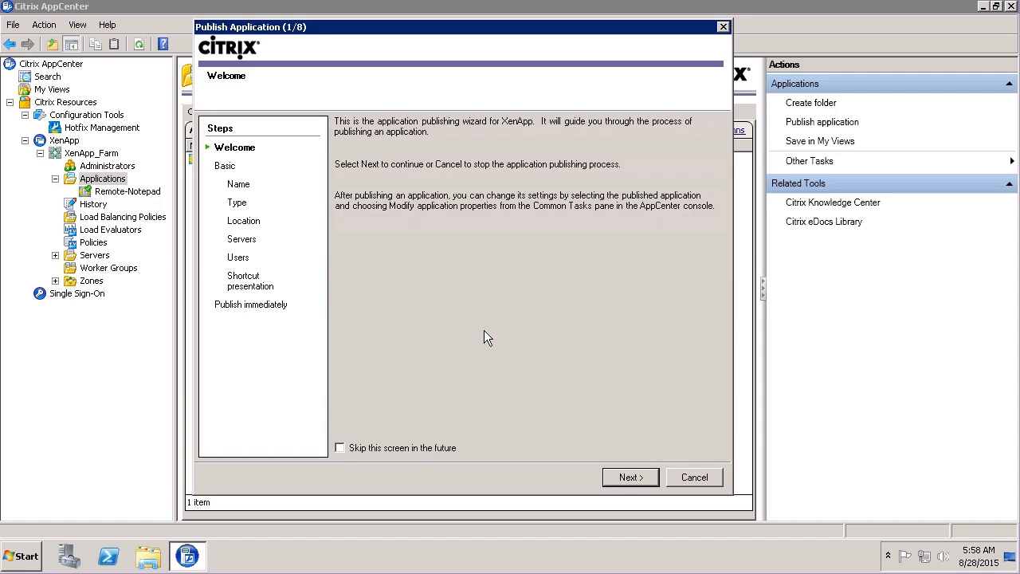
click(621, 477)
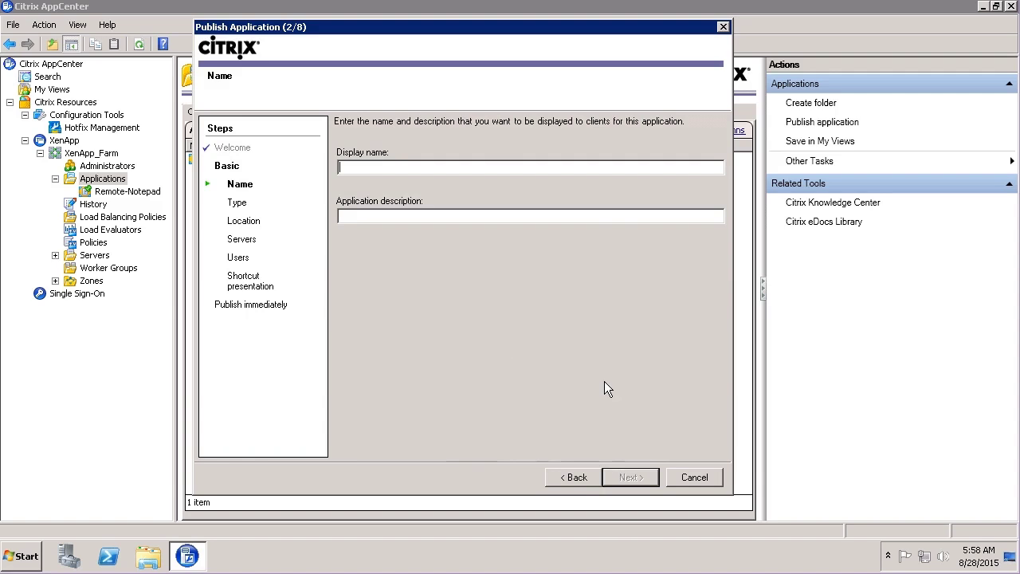
- Set the display name to Calculator and the application description to "Citrix application", and continue to the application type
text(Calc)
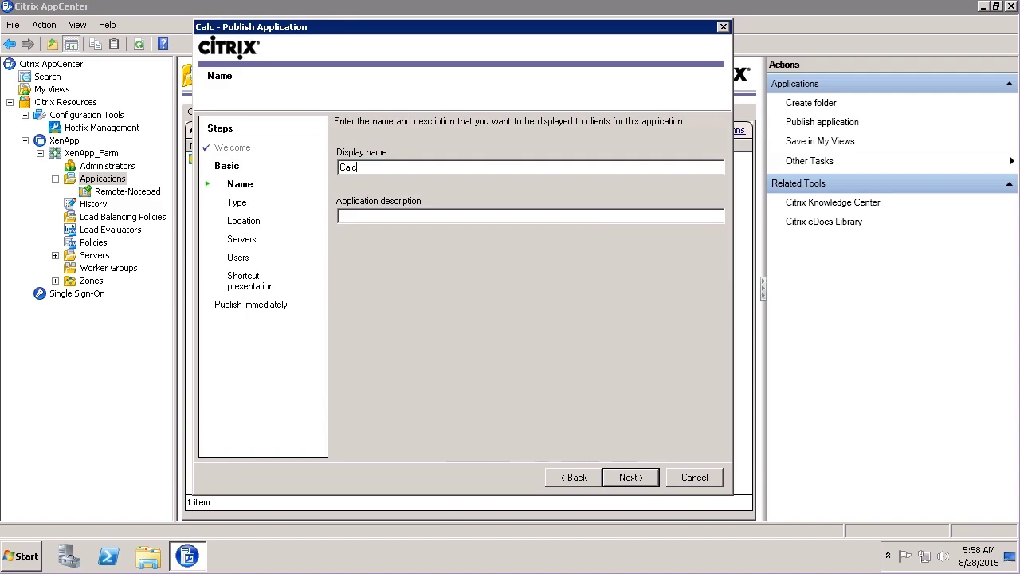
text(ulator)
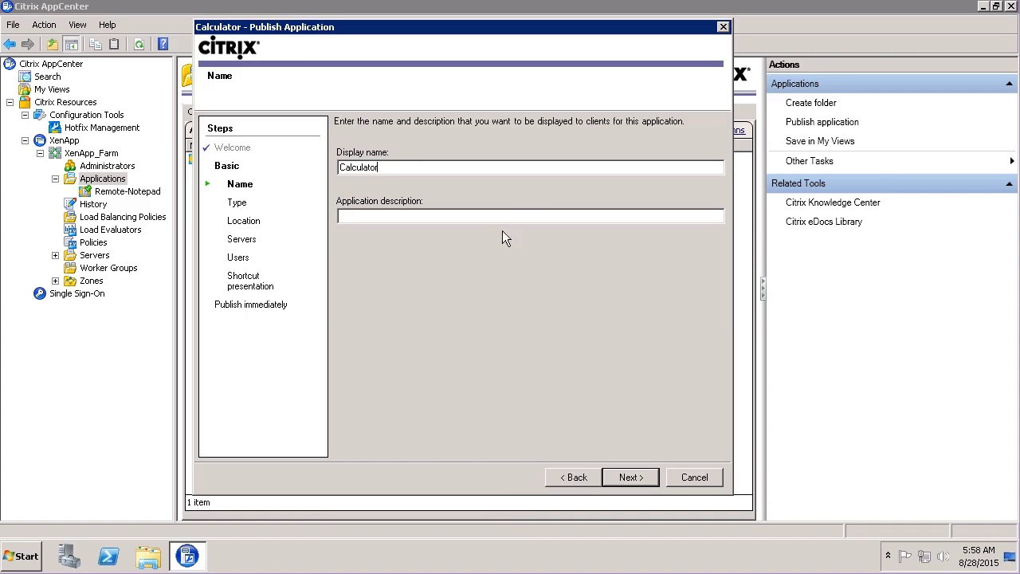
click(486, 215)
text(Citrix applic ation)
click(382, 217)
key(BackSpace)
click(370, 217)
text(p)
click(402, 170)
click(634, 480)
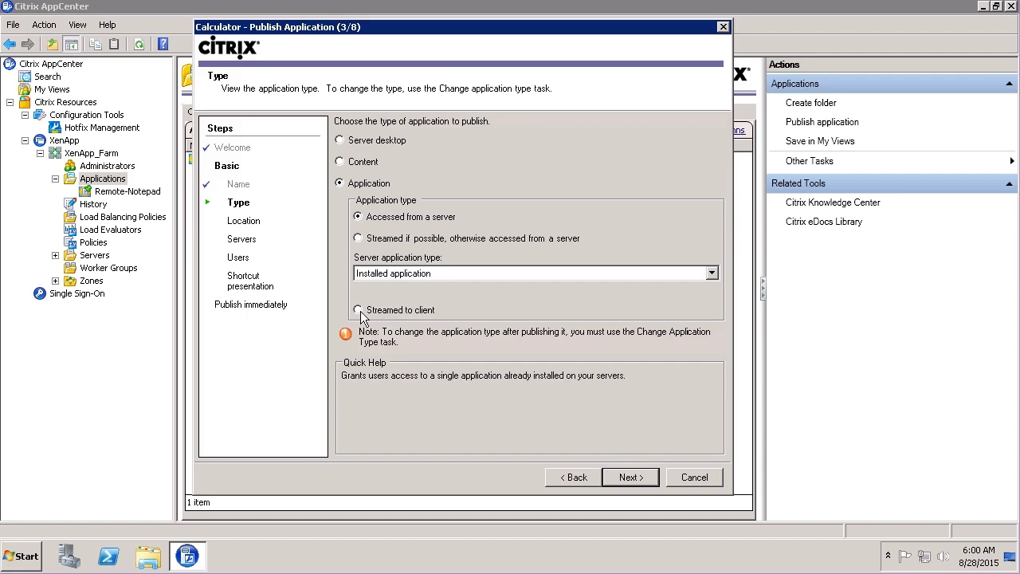
- Accept the server-accessed installed application type and choose C:\Windows\System32\calc.exe as the command line, keeping C:\Windows\System32 as the working directory
click(636, 478)
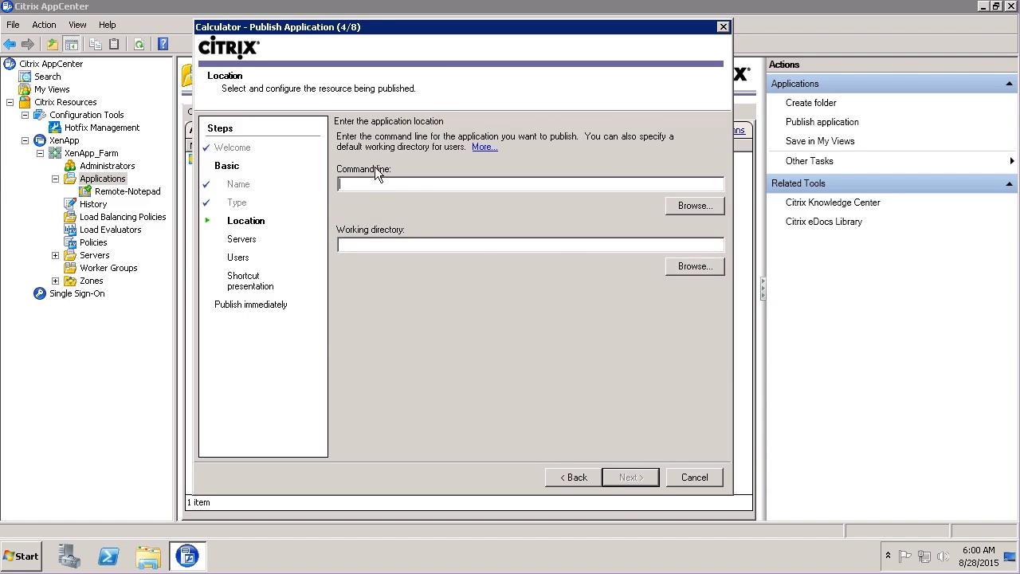
click(683, 204)
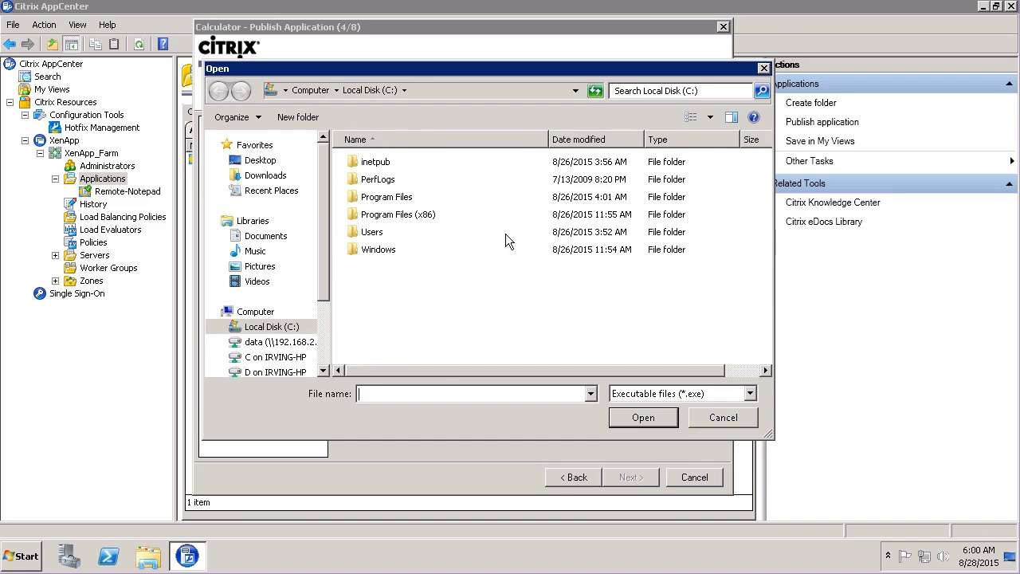
double_click(392, 251)
scroll(478, 237, down, 3)
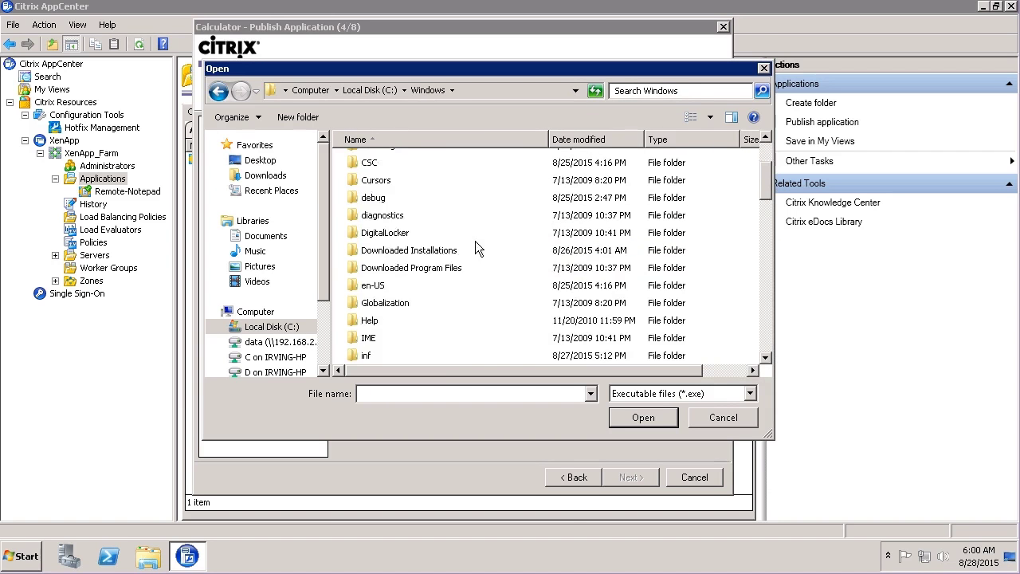
scroll(474, 248, down, 6)
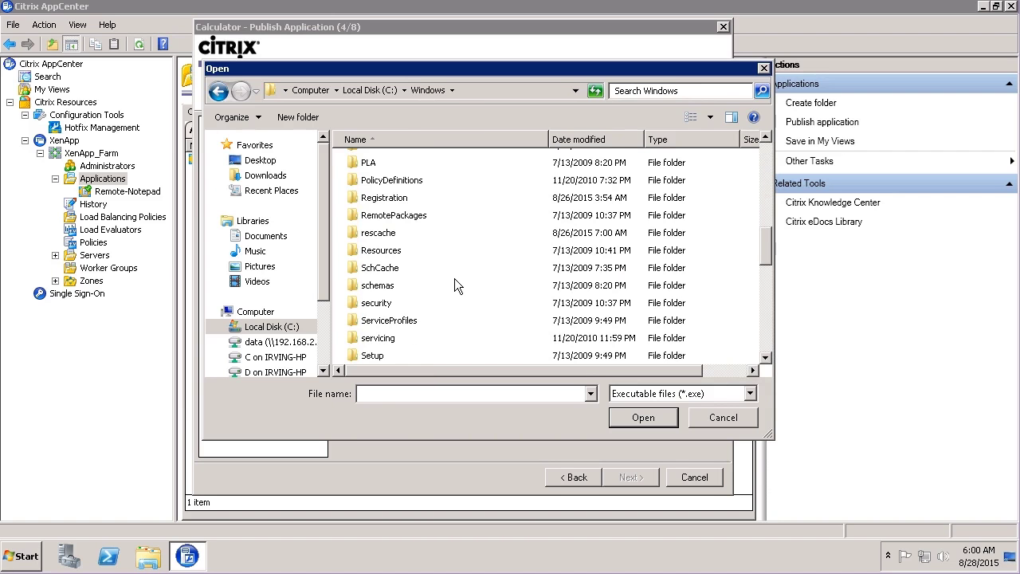
scroll(454, 275, down, 3)
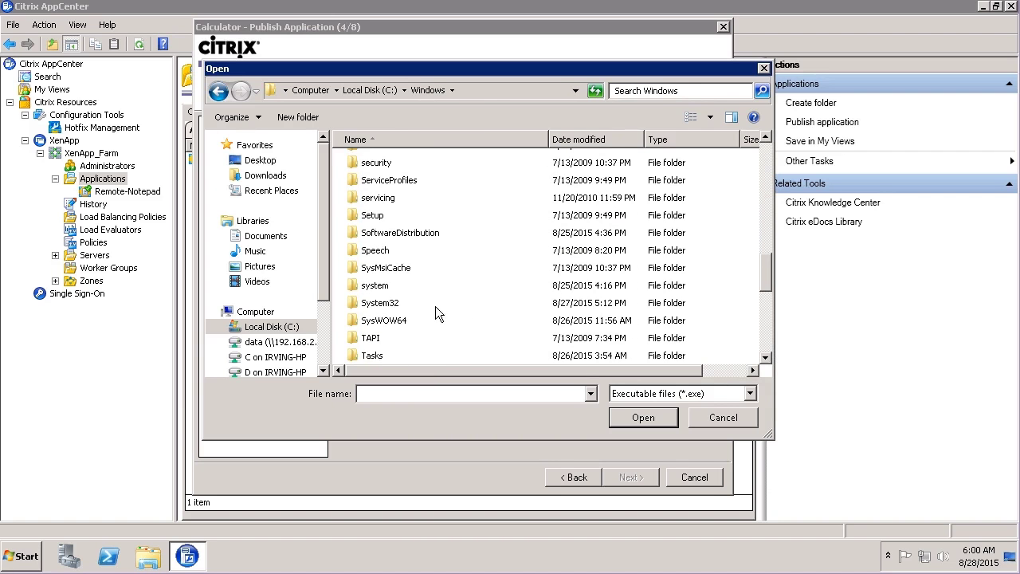
double_click(386, 304)
scroll(468, 274, down, 20)
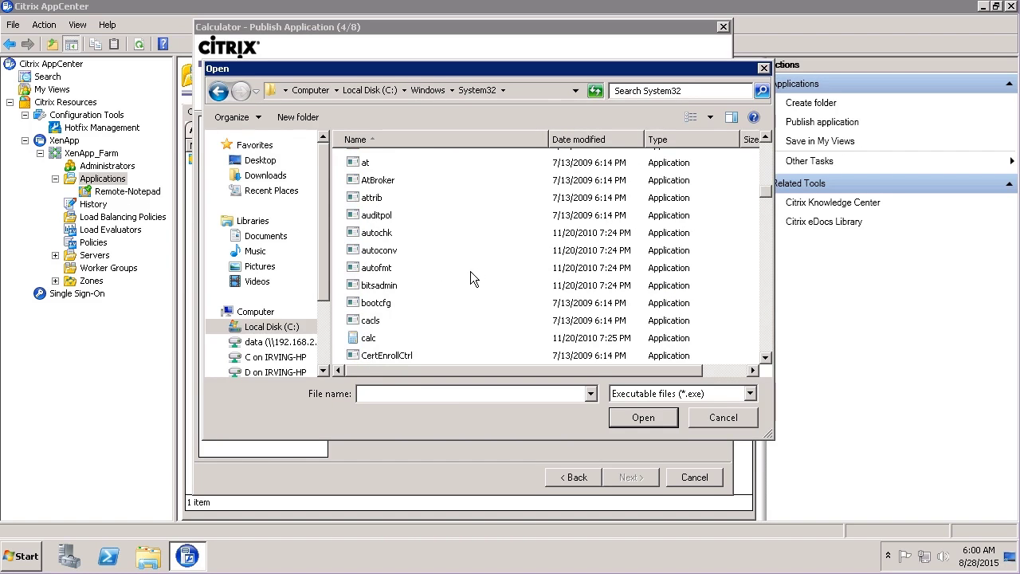
click(371, 337)
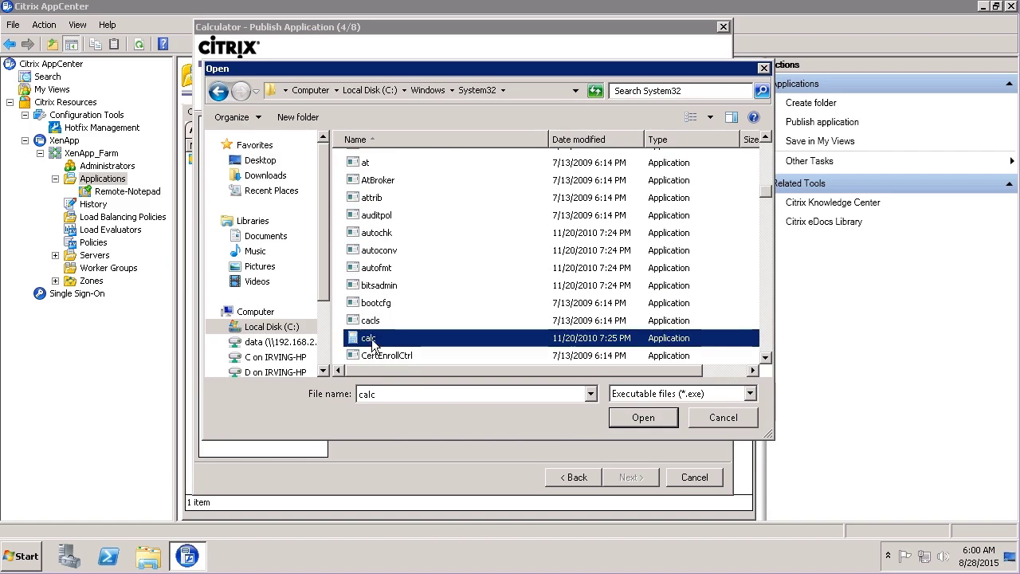
click(636, 417)
click(454, 245)
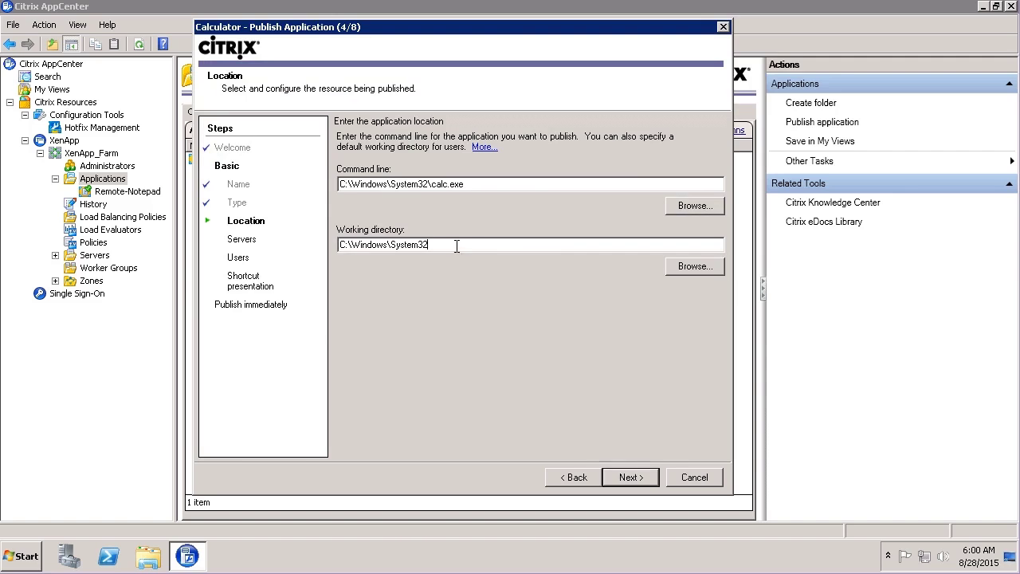
drag(430, 245, 340, 246)
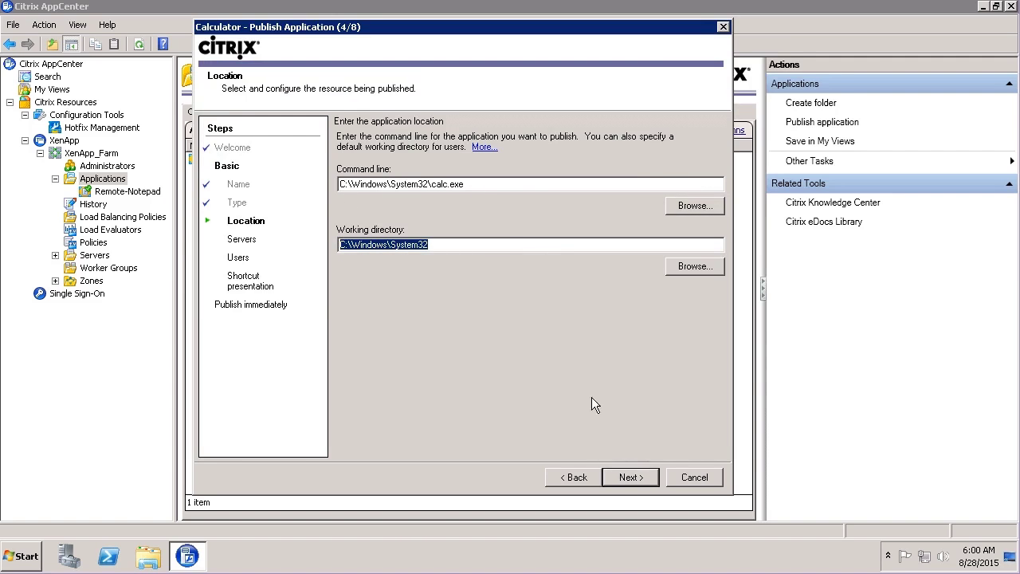
click(642, 478)
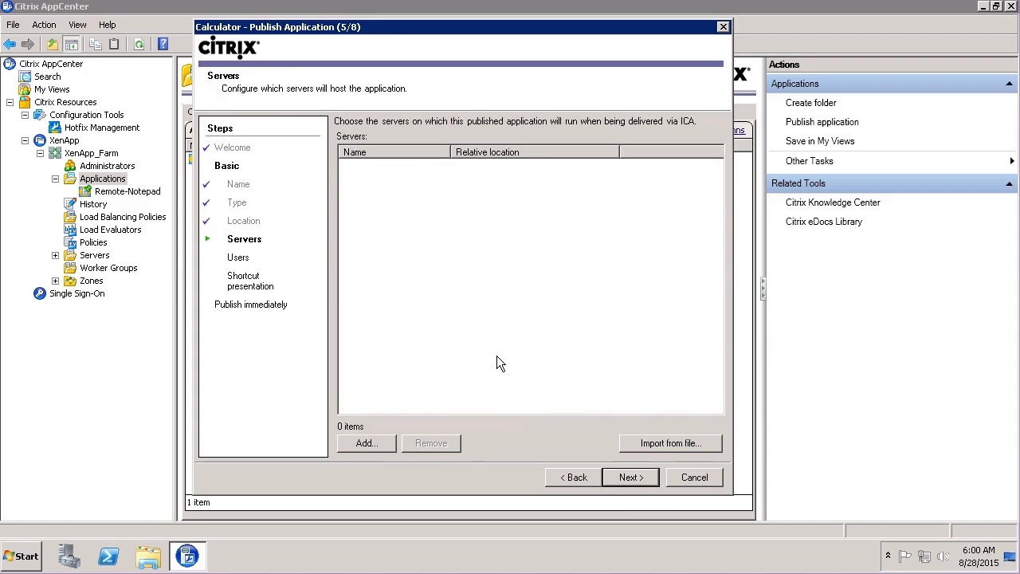
- Add XENAPP65 from the Servers folder as the server hosting the application and continue to the user settings
click(385, 446)
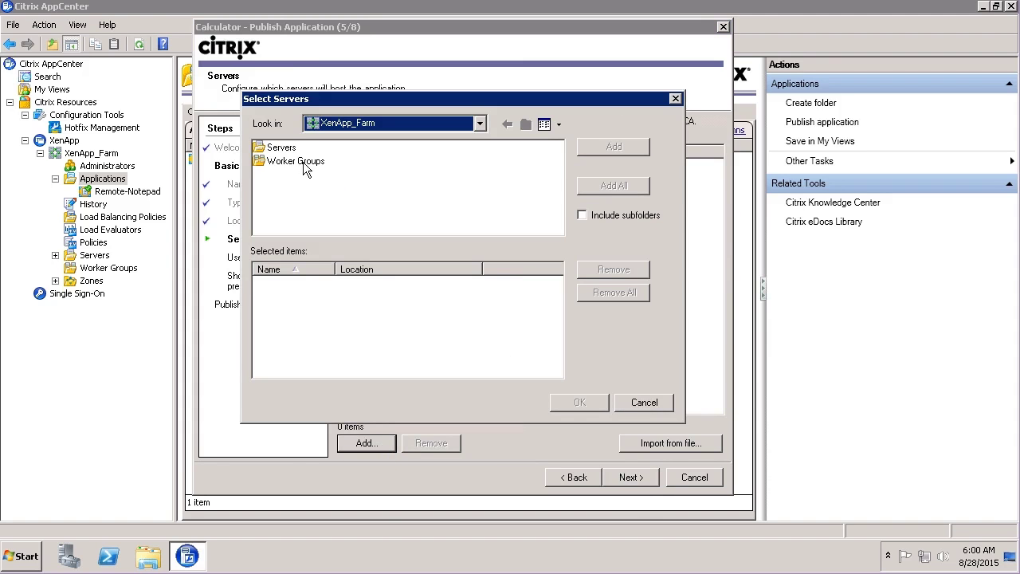
double_click(283, 149)
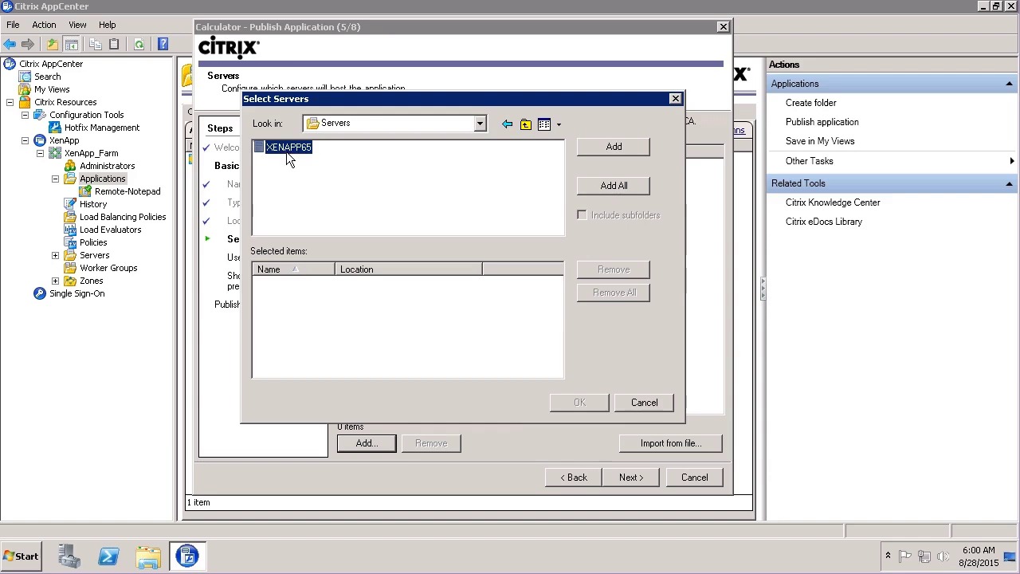
click(619, 147)
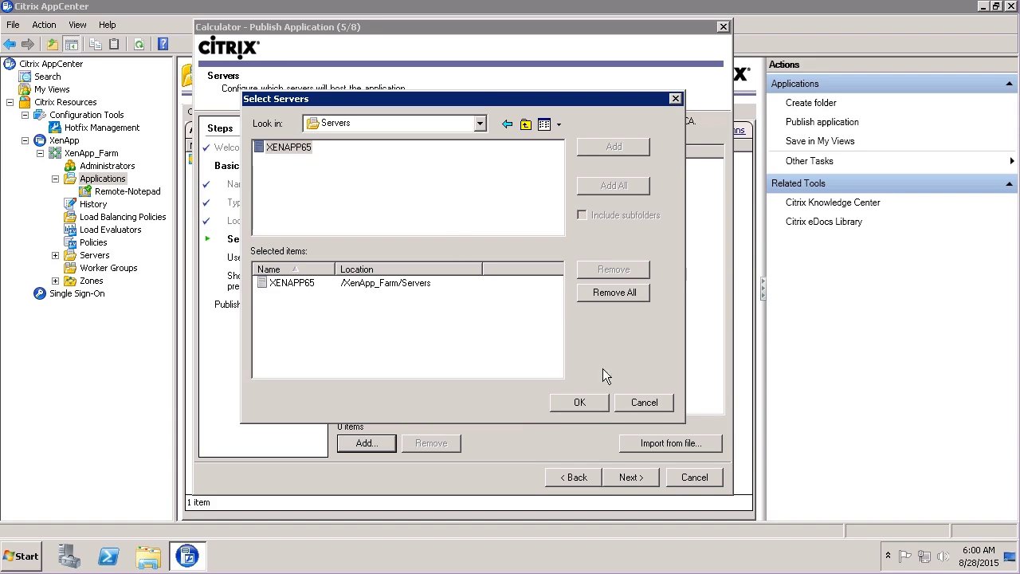
click(589, 405)
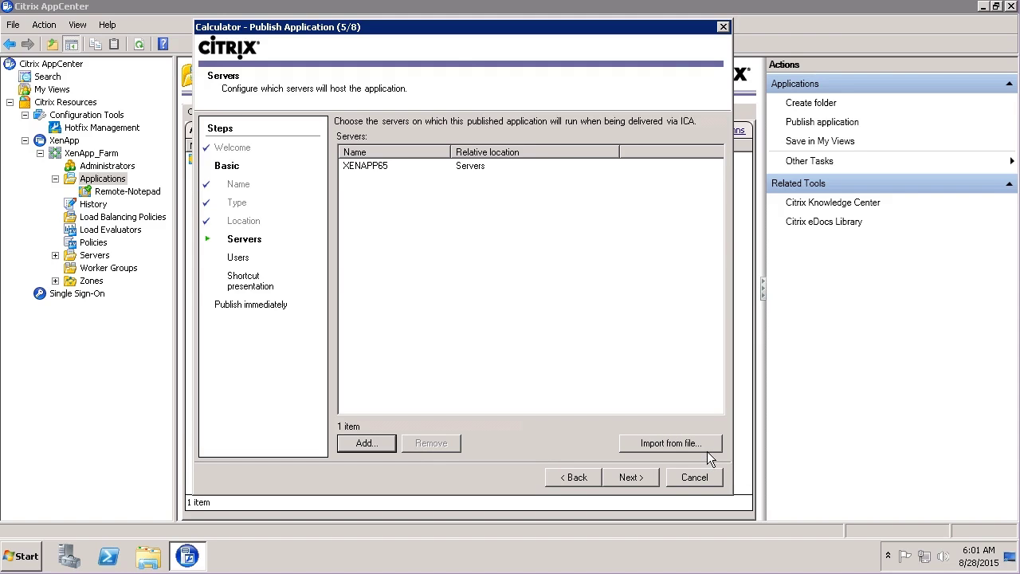
click(638, 476)
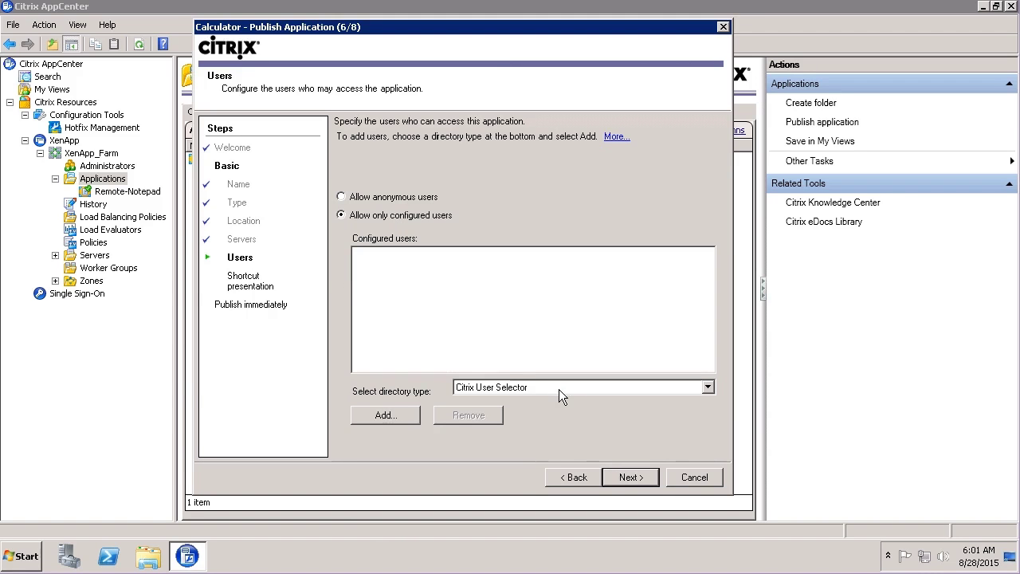
click(389, 415)
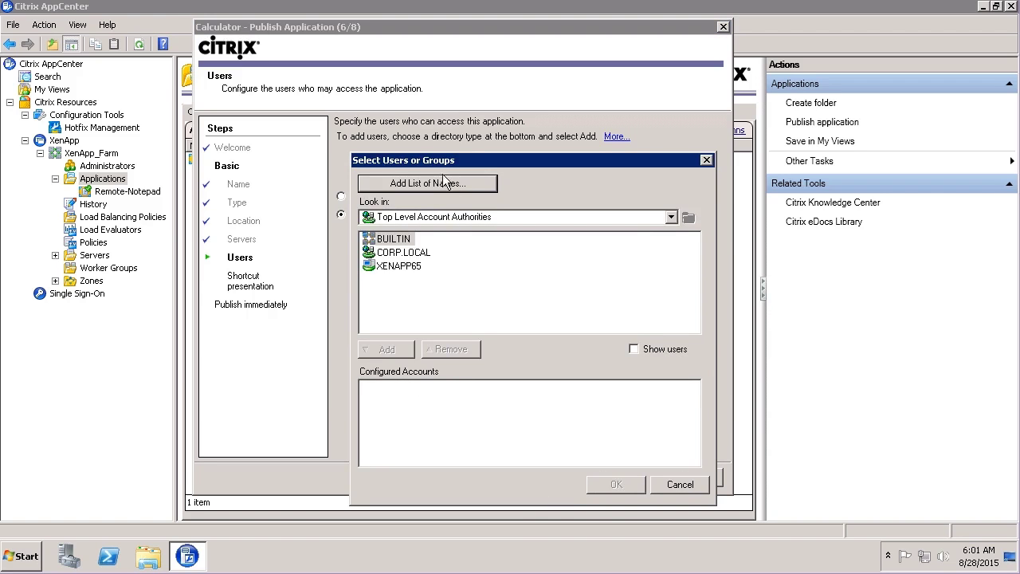
click(671, 219)
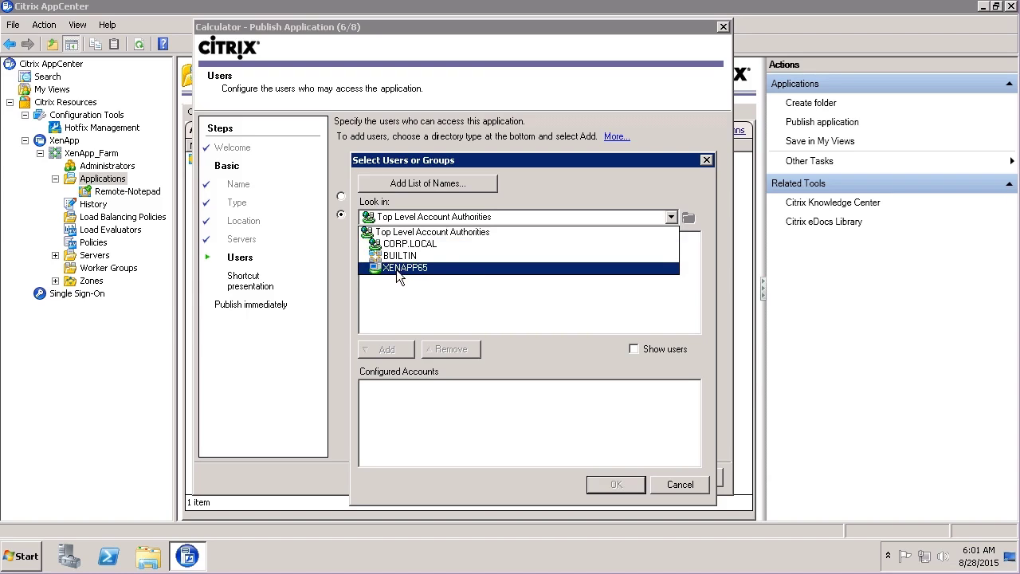
click(467, 311)
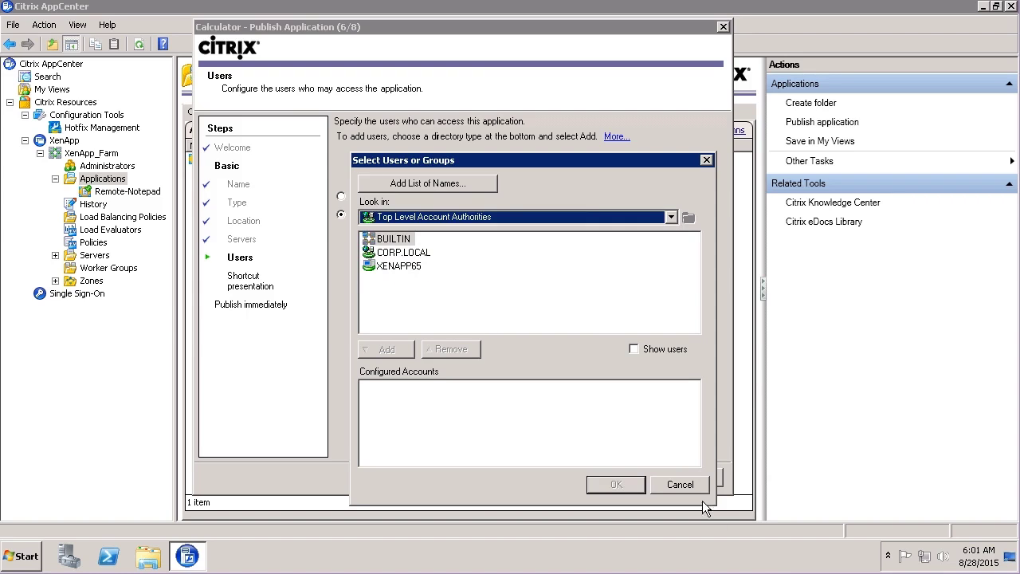
click(679, 484)
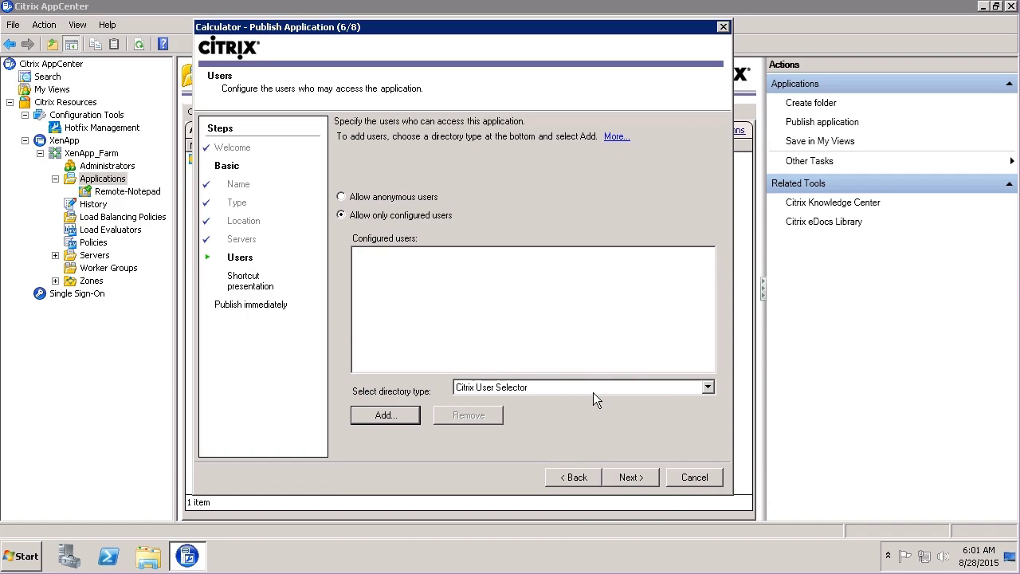
- Set the directory type to Operating System User Selector, allow anonymous users to access the application, and continue to the shortcut presentation
click(553, 390)
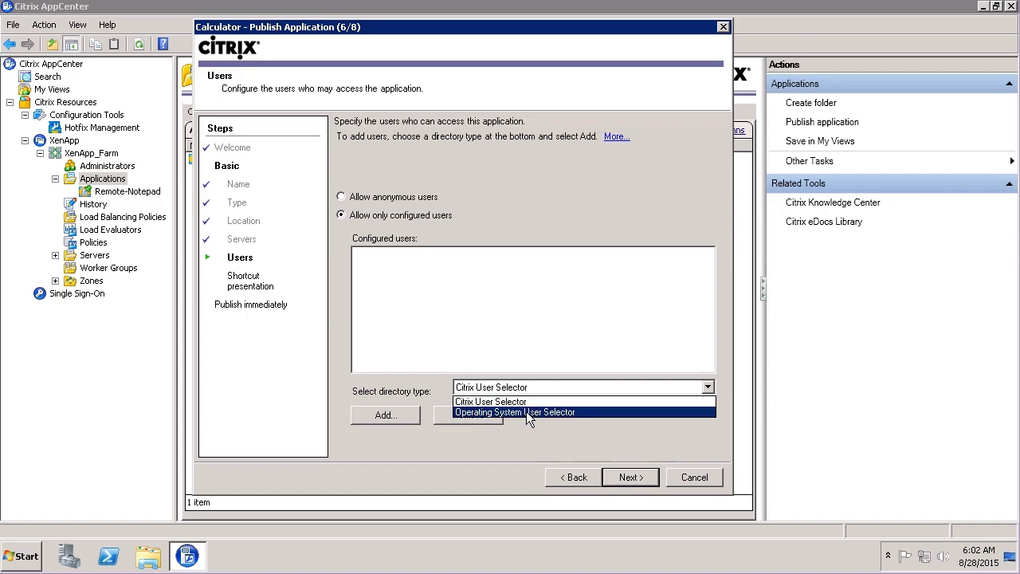
click(527, 412)
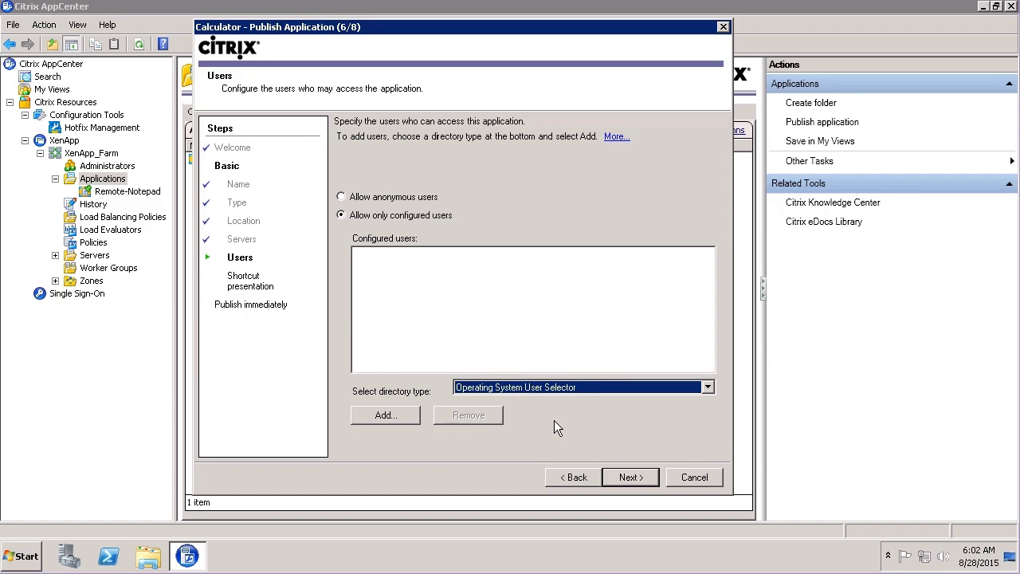
click(363, 199)
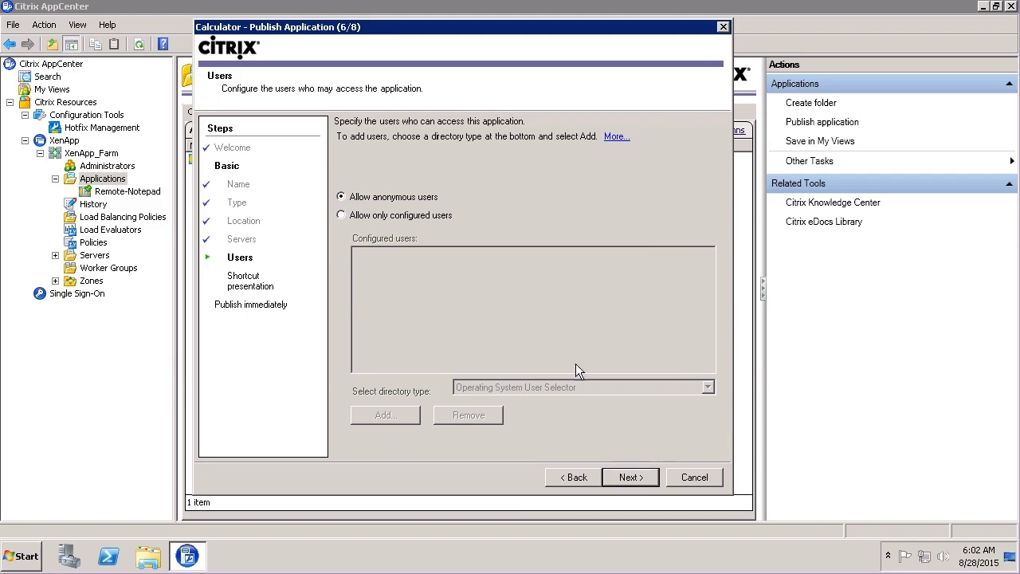
click(629, 477)
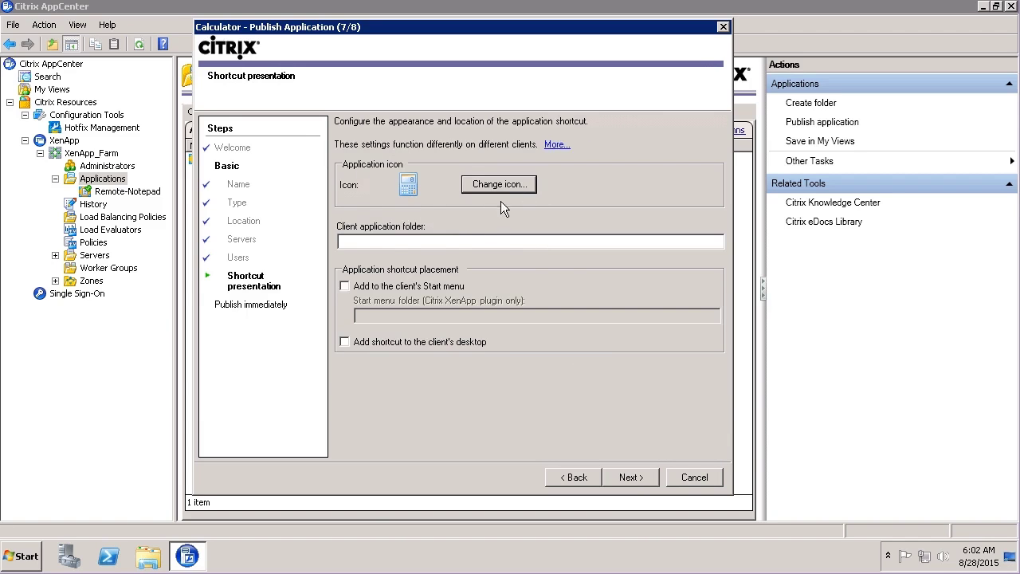
- Enable adding the application shortcut to the client's desktop, leaving the client application folder empty
click(419, 239)
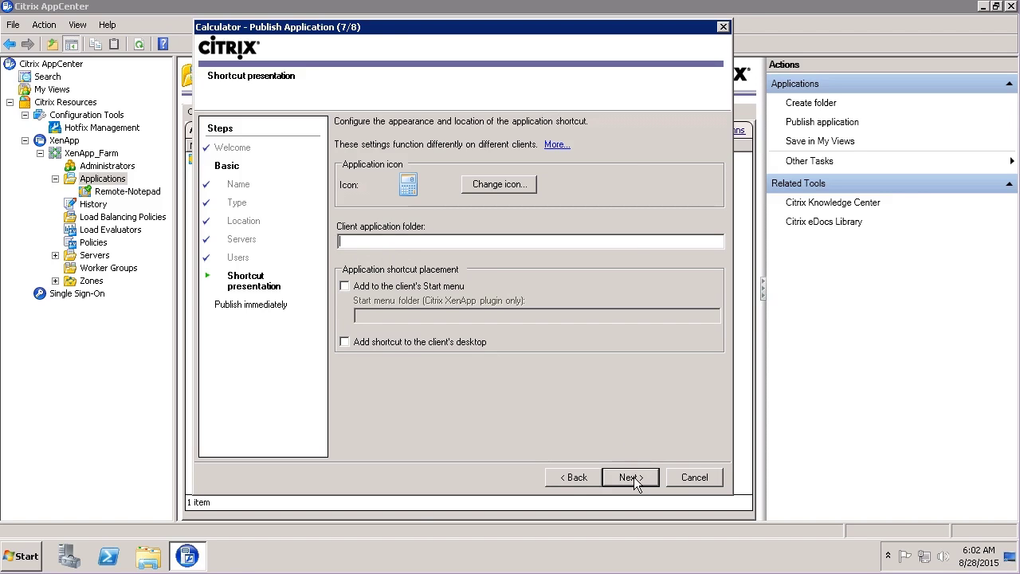
click(344, 341)
click(501, 186)
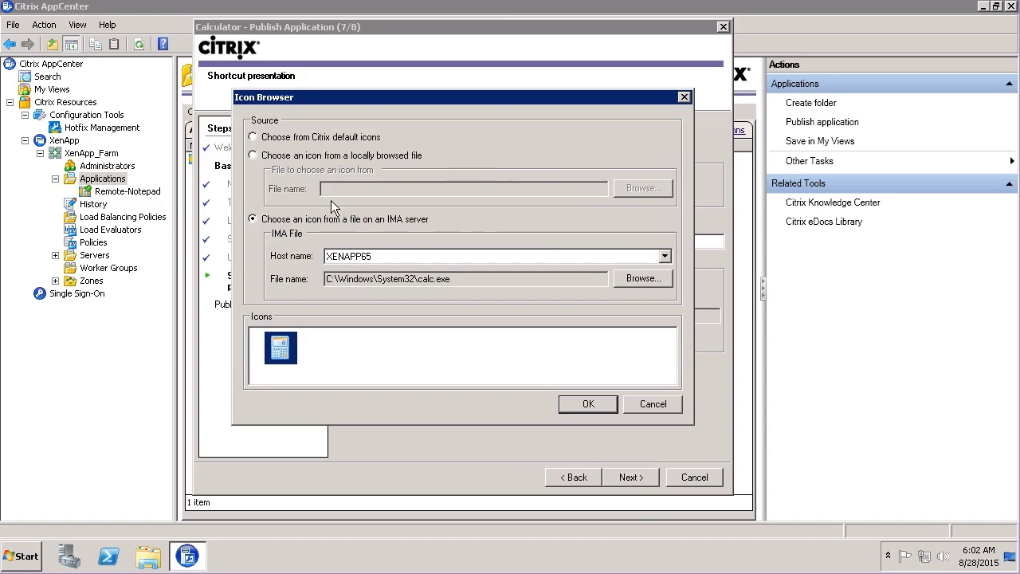
click(308, 139)
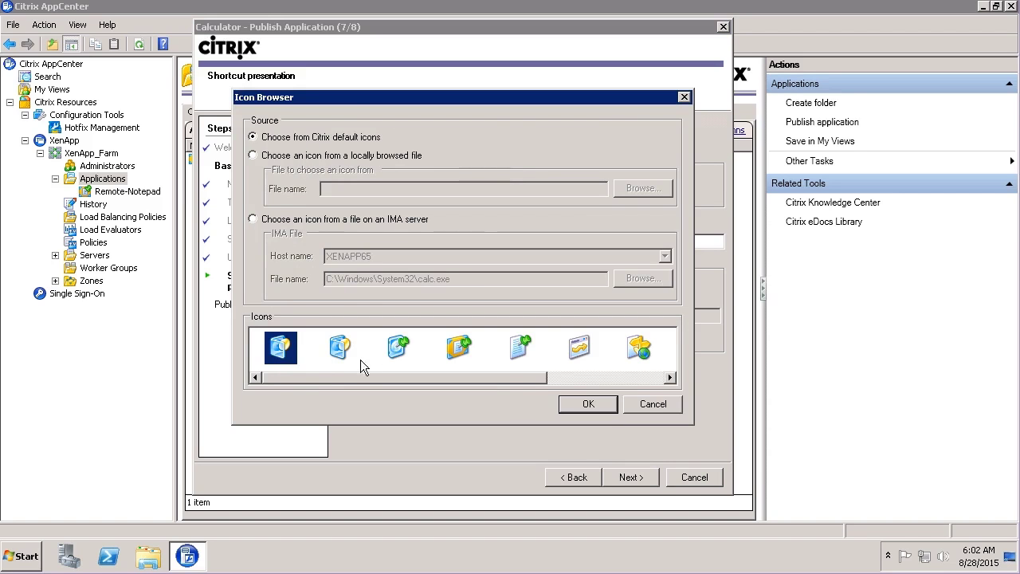
drag(525, 377, 643, 401)
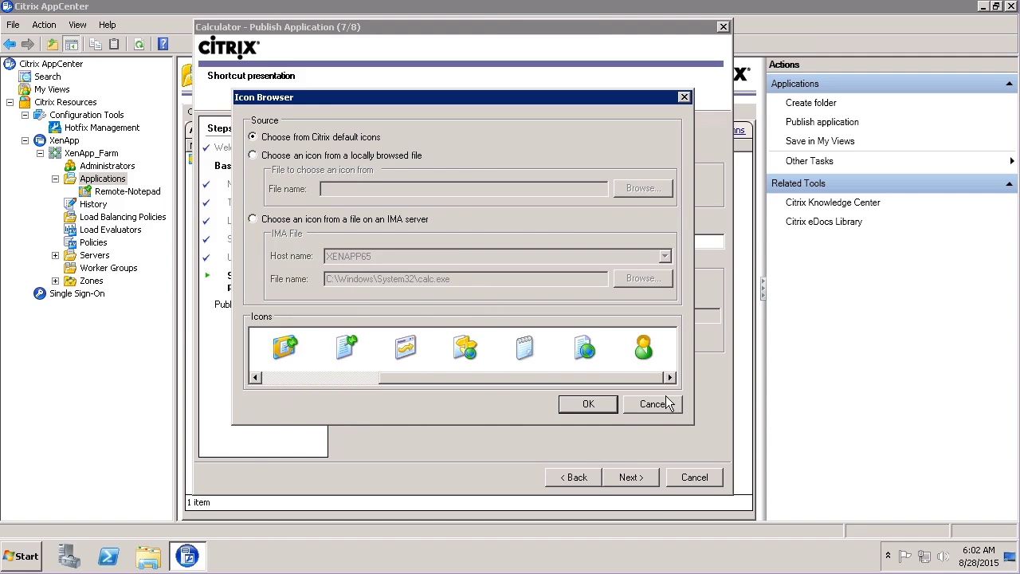
click(653, 404)
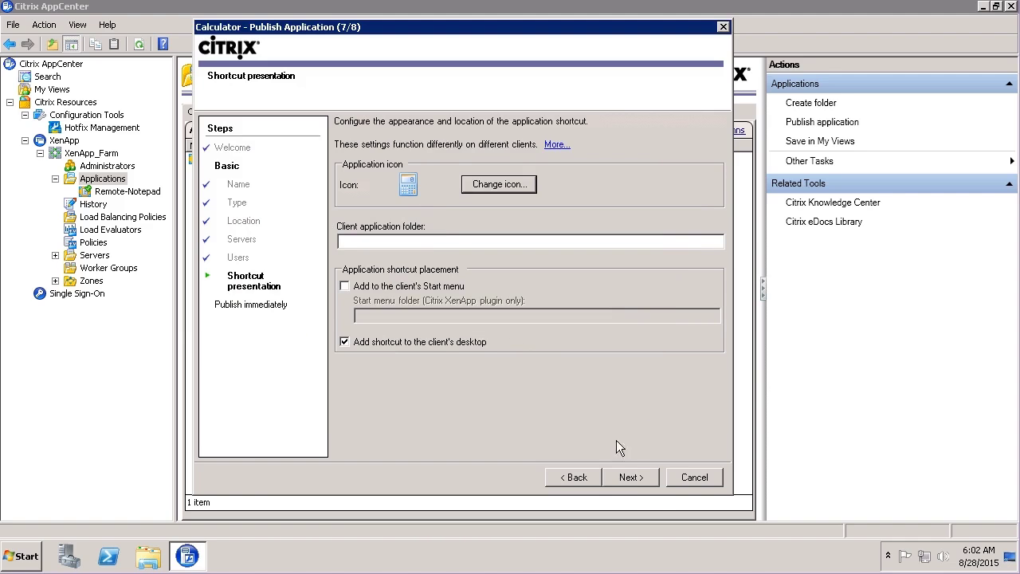
- Finish publishing Calculator immediately without advanced settings, and show its details from the Applications list
click(633, 479)
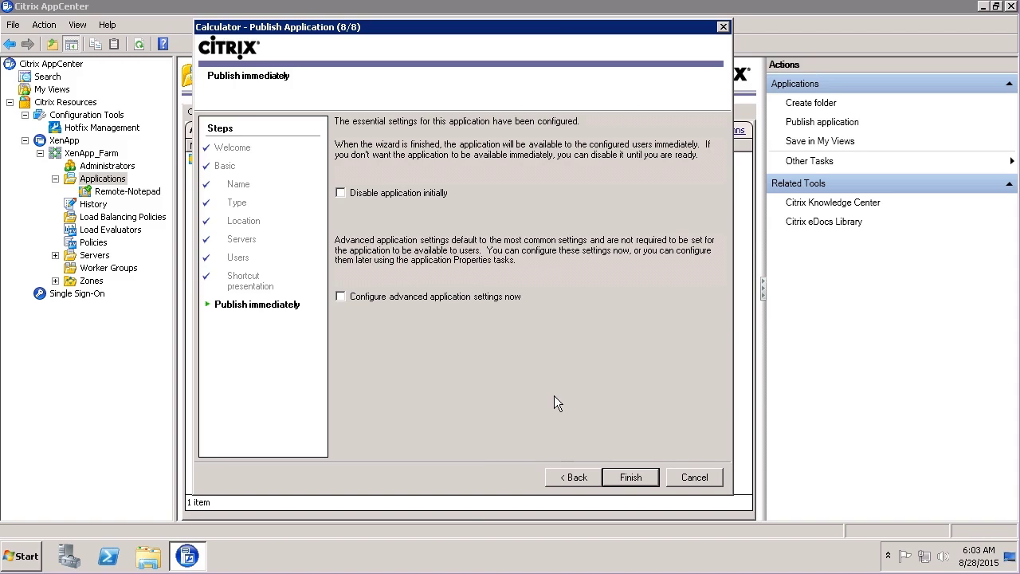
click(641, 476)
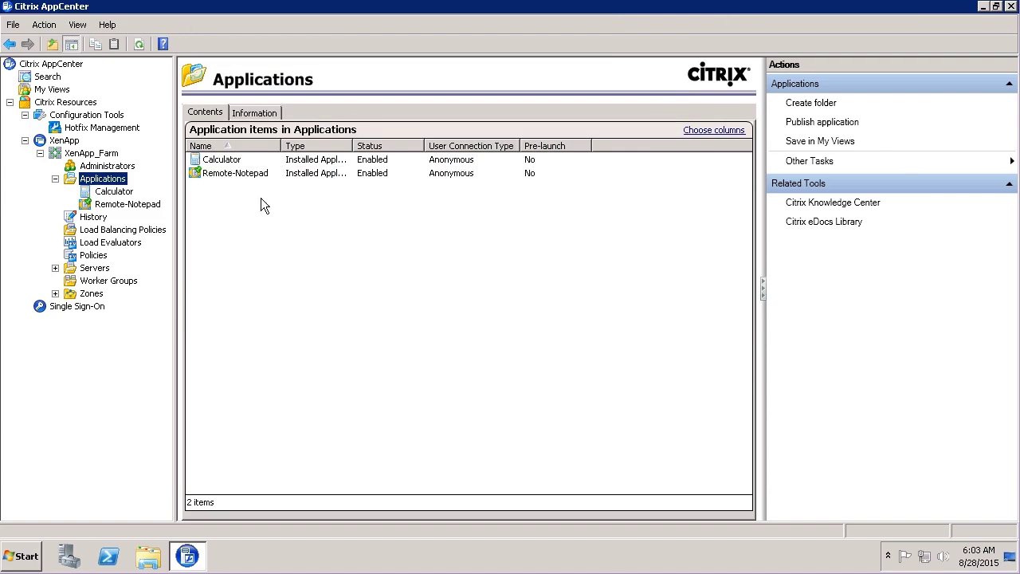
click(222, 161)
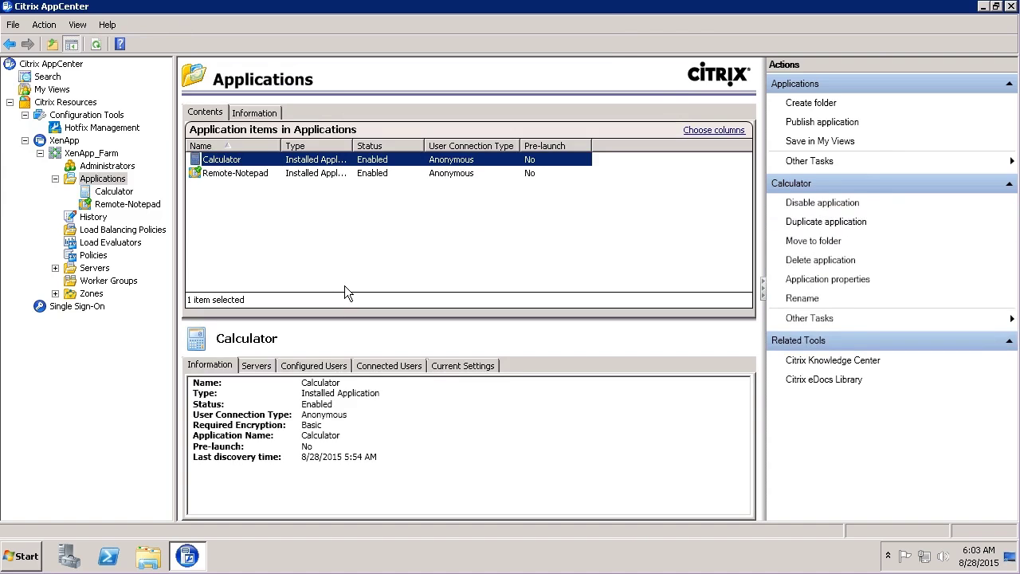